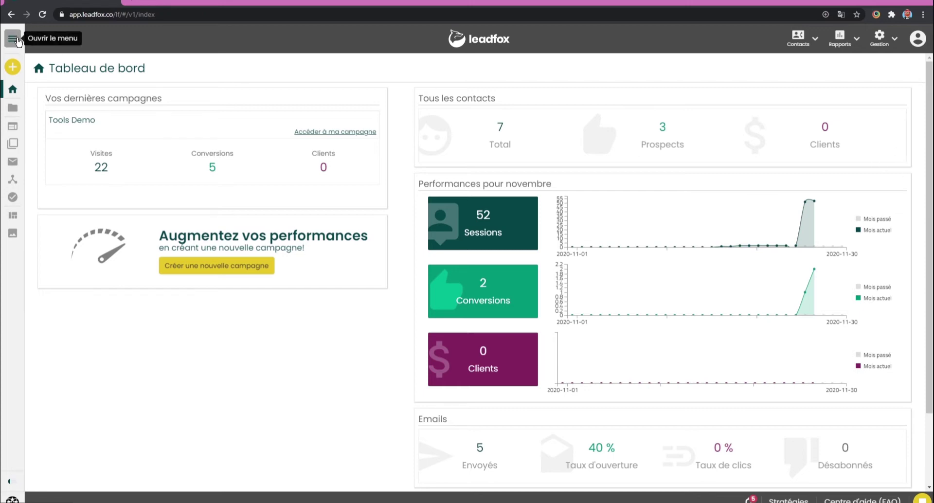
# Step: Preview the Promotions et rabais template among the automated email chain templates
pyautogui.click(17, 41)
pyautogui.click(76, 69)
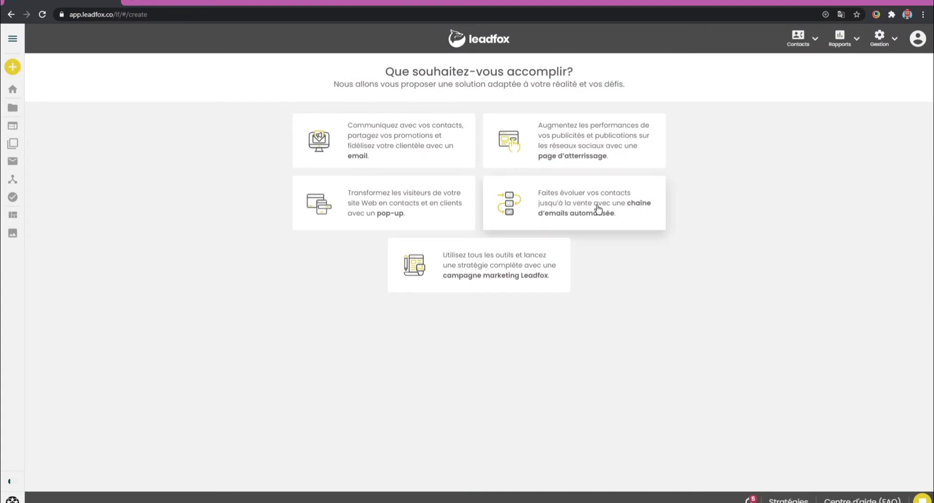
pyautogui.click(508, 204)
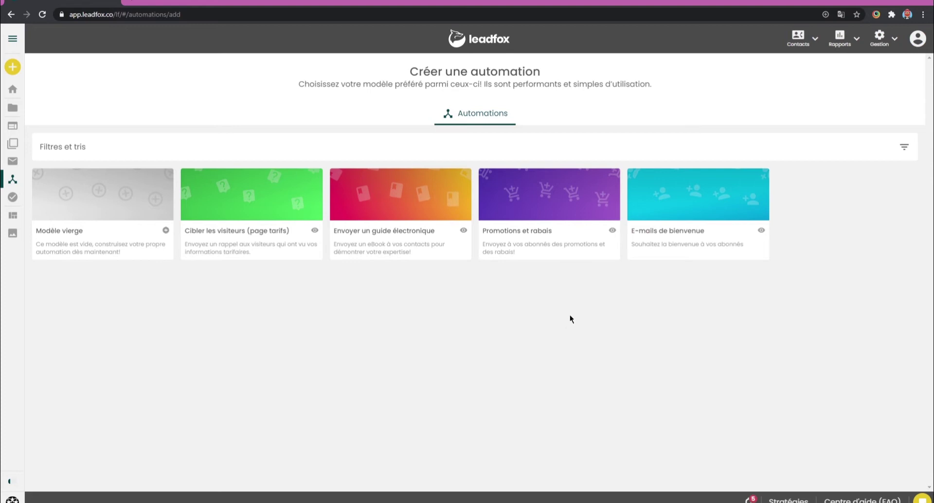
pyautogui.moveTo(552, 191)
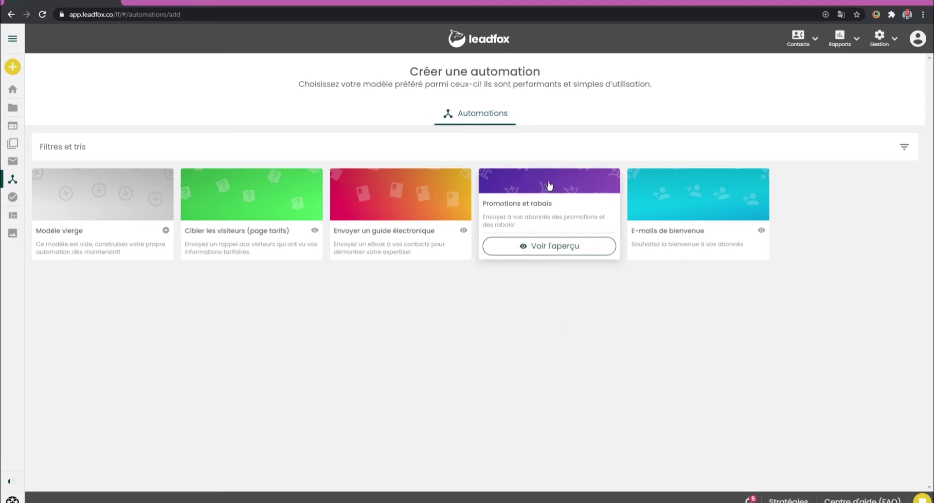
pyautogui.click(548, 185)
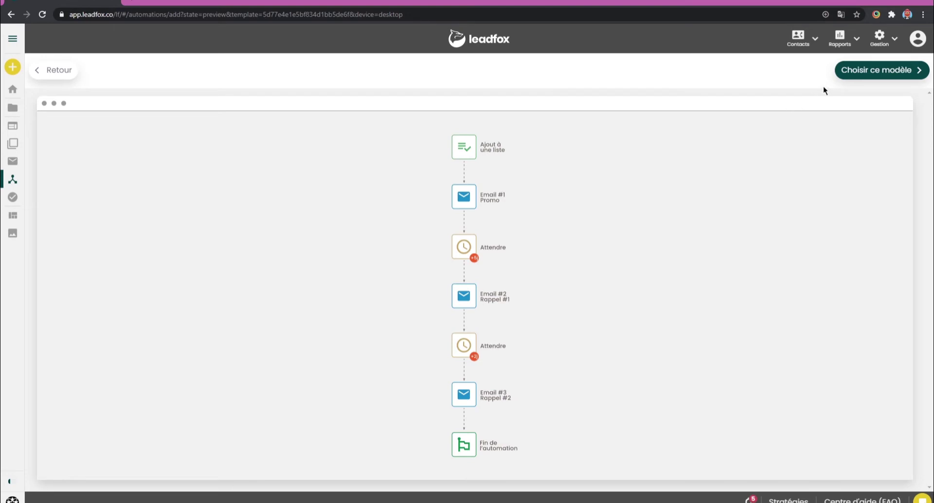
# Step: Start from this template and name the automation 'Promotions du dimanche'
pyautogui.click(861, 73)
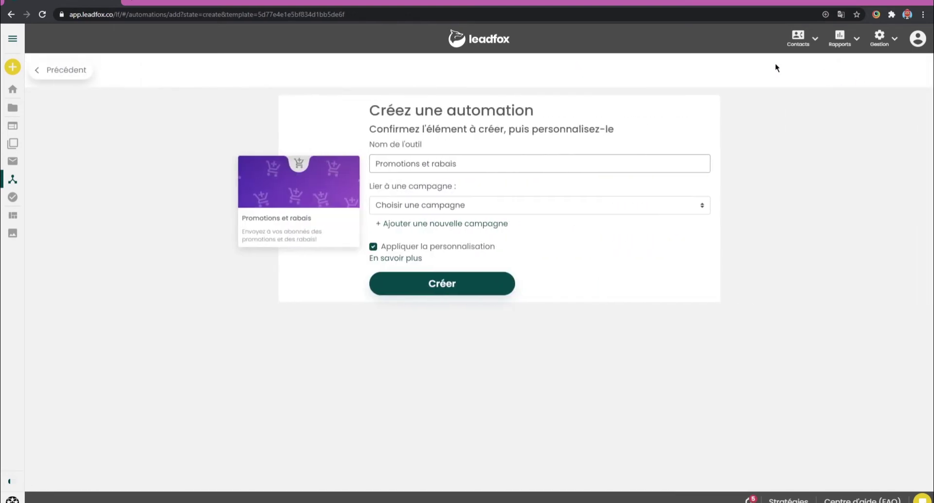
pyautogui.moveTo(469, 163); pyautogui.dragTo(369, 154)
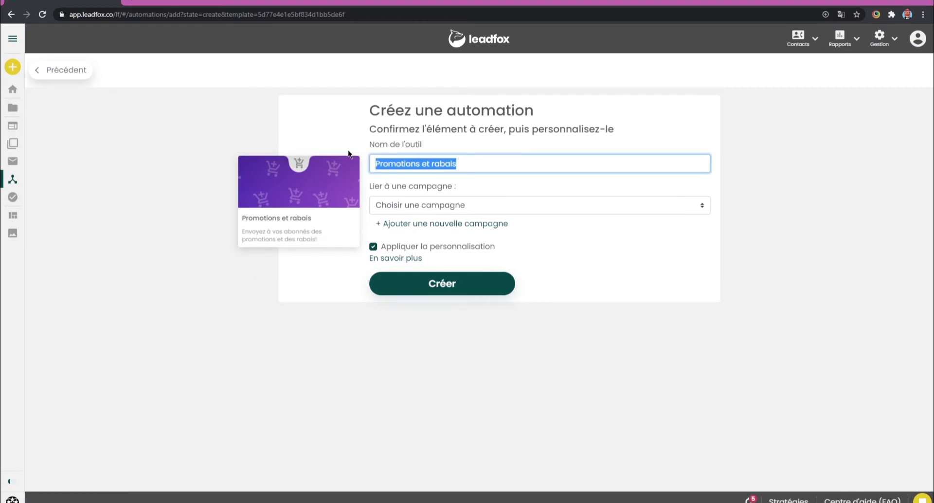
pyautogui.write('Promotions')
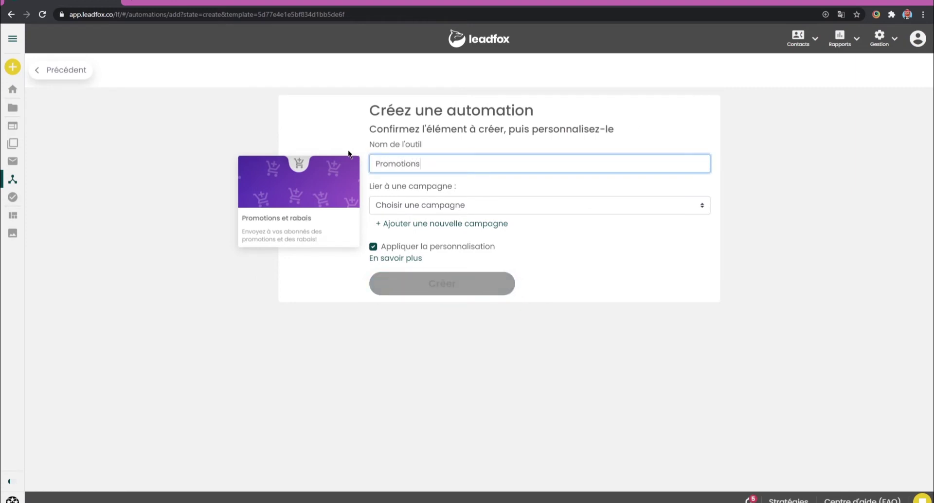
pyautogui.write(' du dimanche')
# Step: Link the automation to the Tools Demo campaign and create it
pyautogui.click(454, 206)
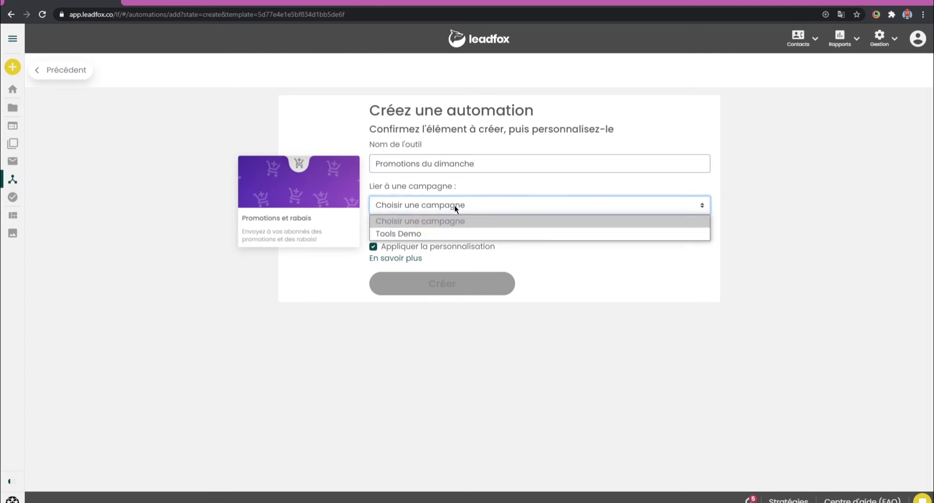
pyautogui.click(421, 234)
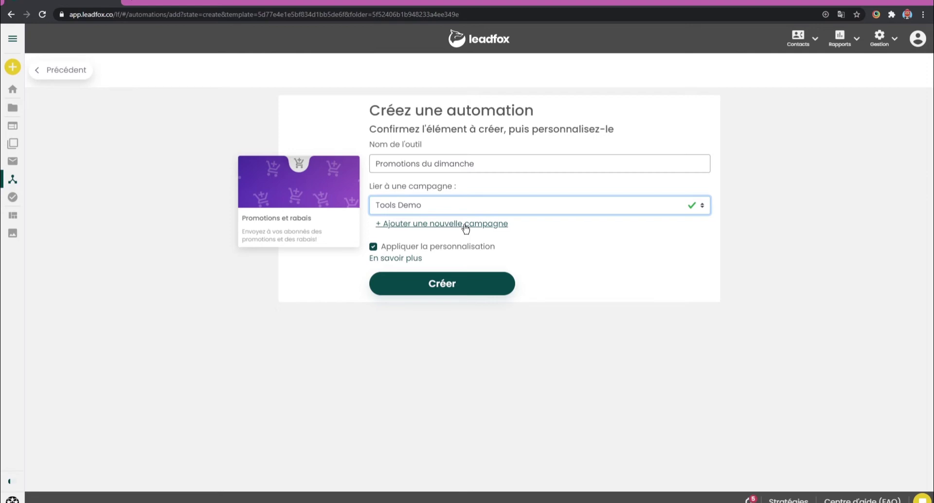
pyautogui.click(466, 227)
pyautogui.click(394, 210)
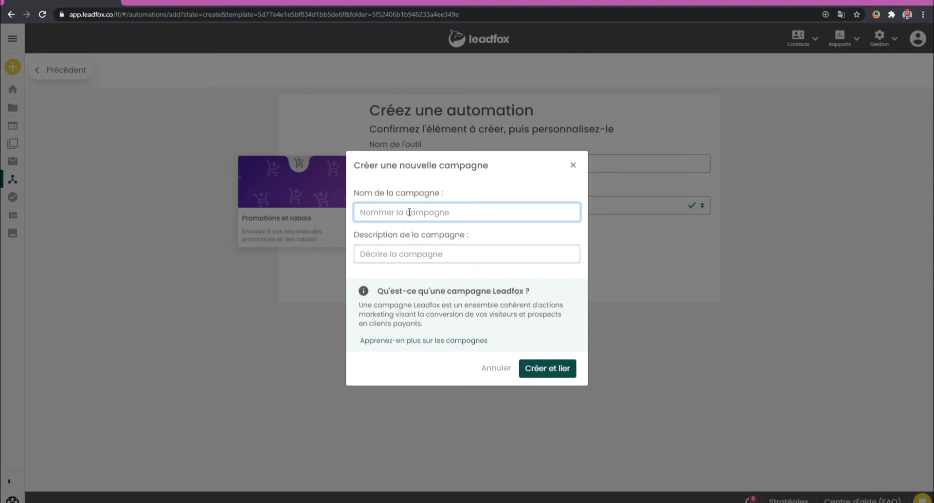
pyautogui.click(573, 164)
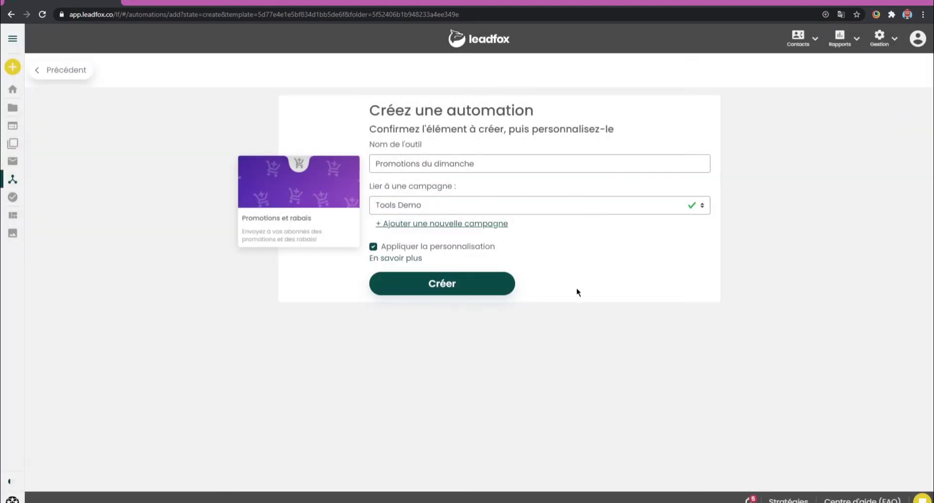
pyautogui.click(452, 287)
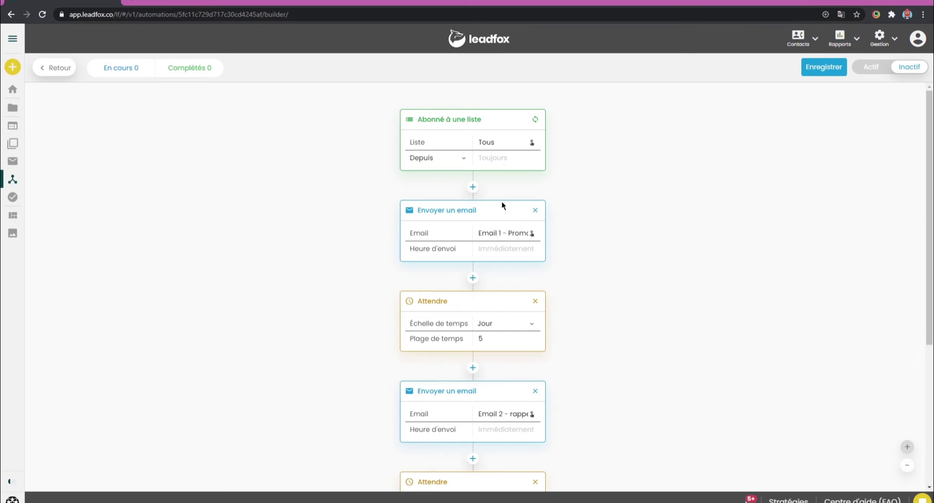
# Step: Set the subscriber trigger list to Tous and confirm it
pyautogui.click(503, 145)
pyautogui.click(471, 252)
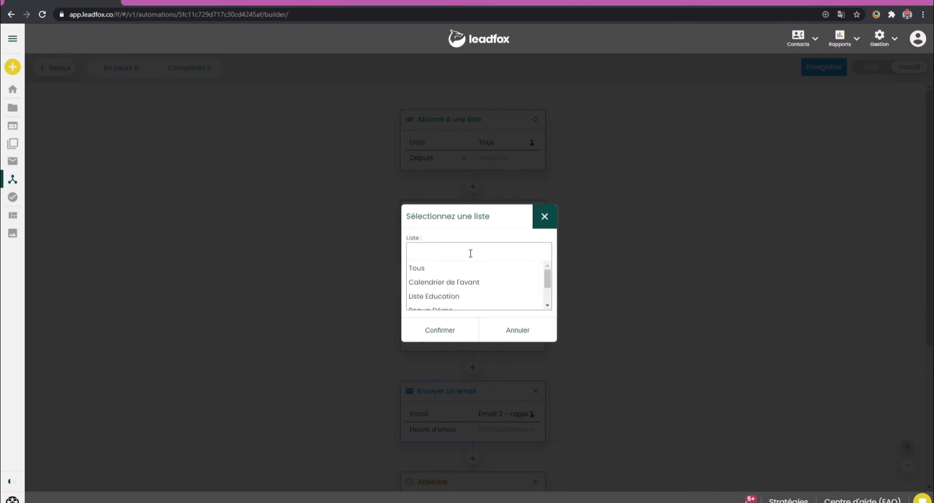
pyautogui.click(430, 269)
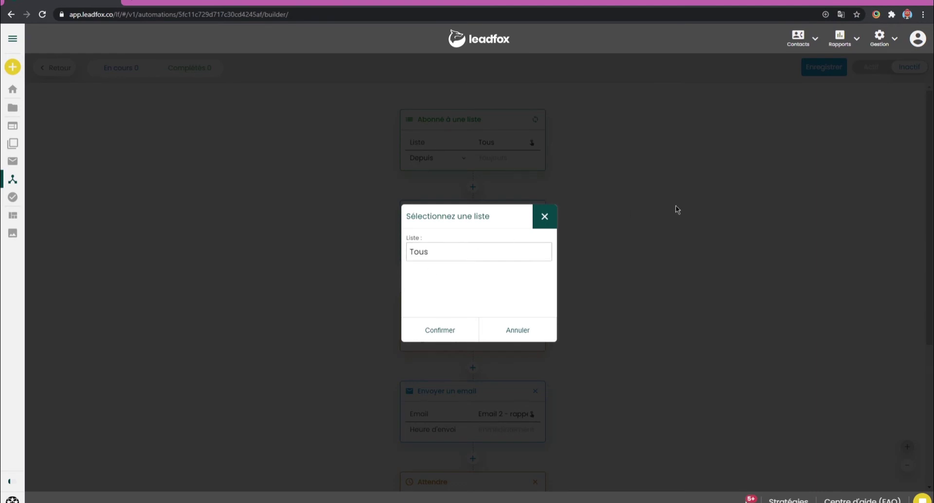
pyautogui.click(451, 334)
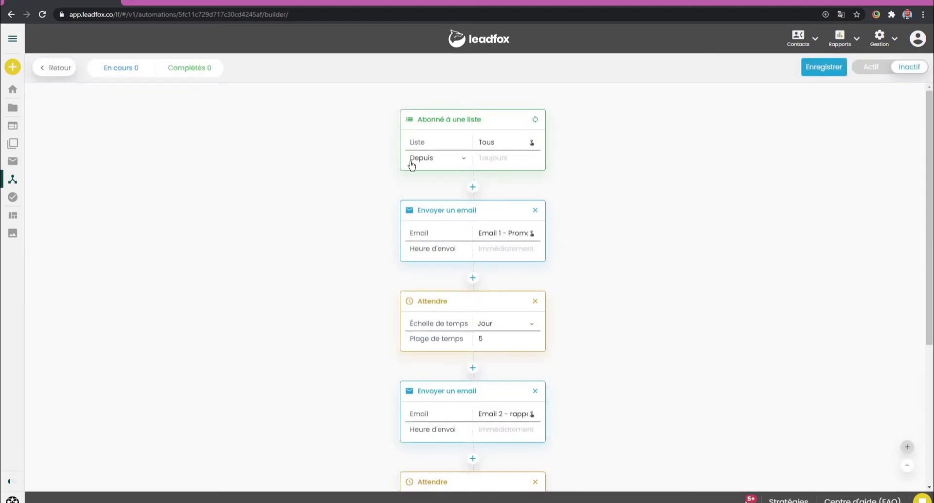
# Step: Review the three emails and their waits, staying on the page, and open Email 1
pyautogui.scroll(-1, 466, 197)
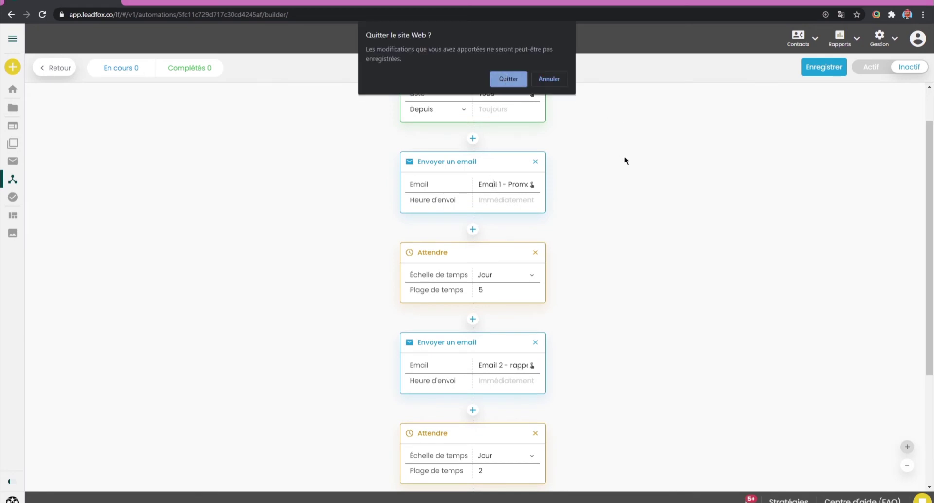
pyautogui.click(540, 78)
pyautogui.scroll(-1, 560, 141)
pyautogui.scroll(-2, 509, 365)
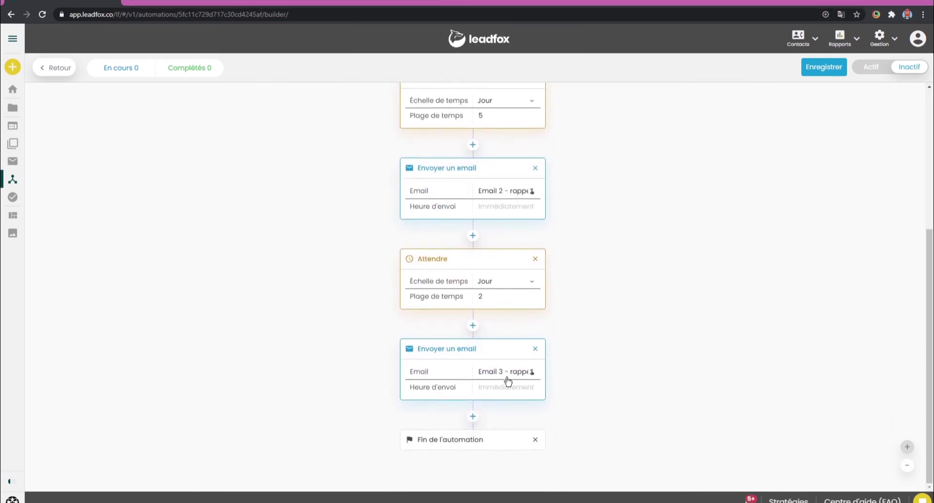
pyautogui.scroll(4, 586, 275)
pyautogui.click(501, 235)
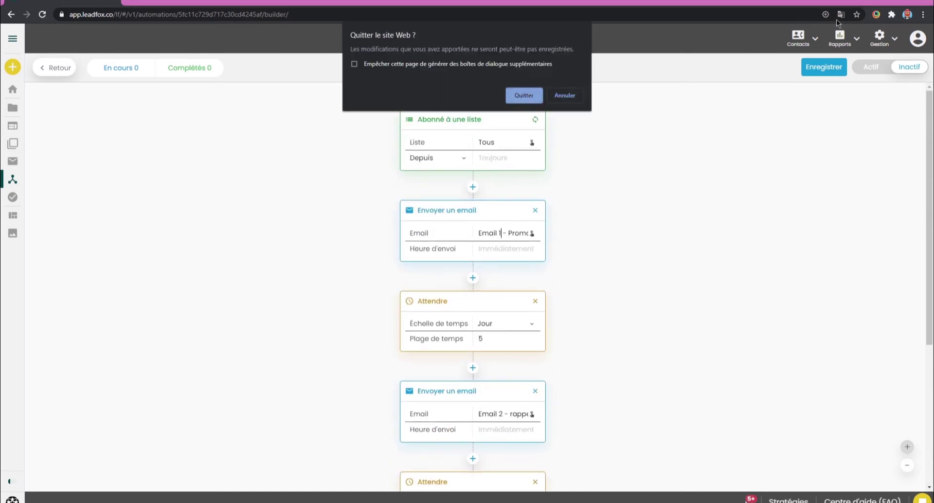
# Step: Edit Variante A of Email 1, entering 'Nom de l'expéditeur' as the sender name
pyautogui.click(524, 96)
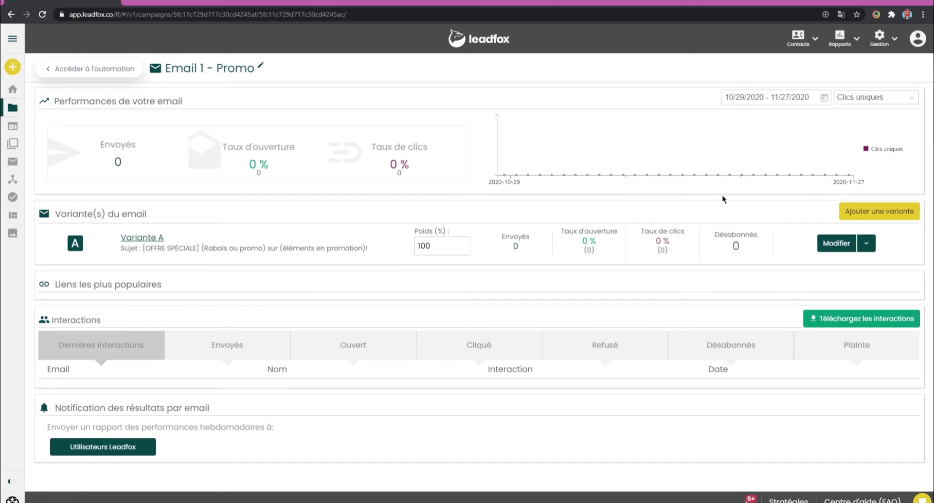
pyautogui.click(827, 244)
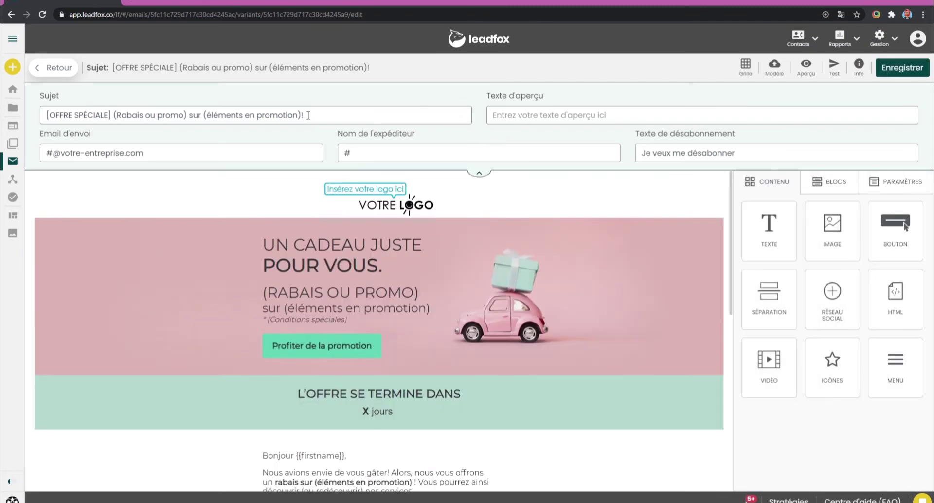
pyautogui.moveTo(138, 115); pyautogui.dragTo(326, 119)
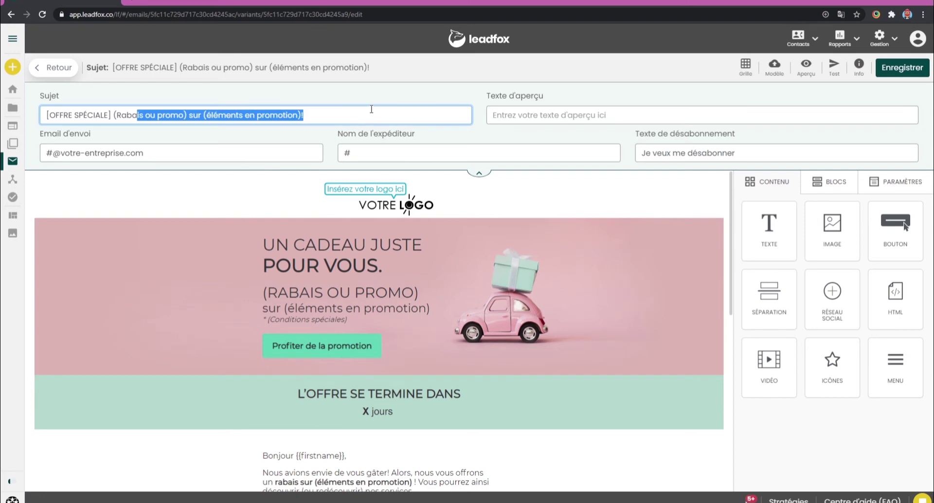
pyautogui.tripleClick(371, 109)
pyautogui.click(349, 110)
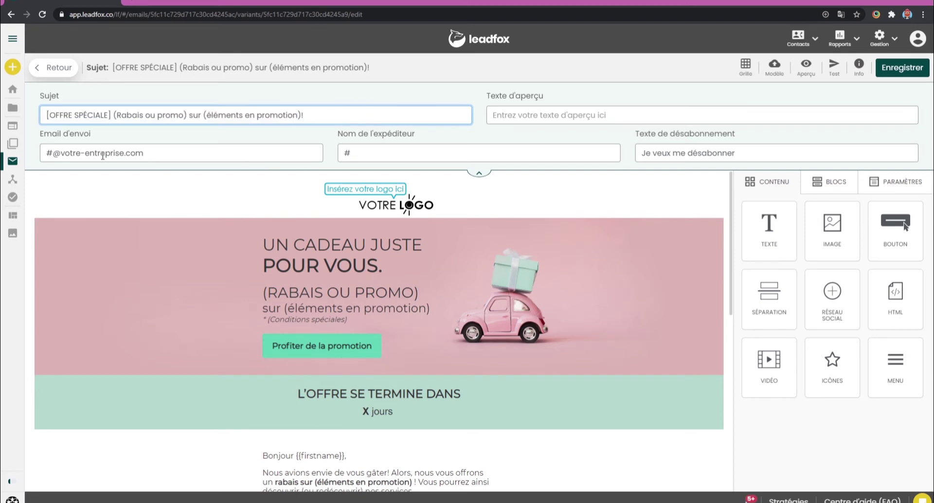
pyautogui.click(97, 153)
pyautogui.tripleClick(96, 154)
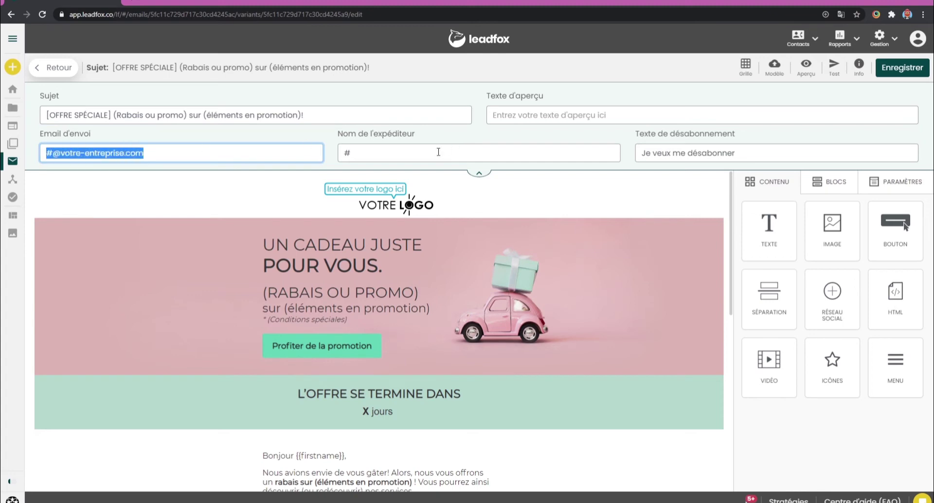
pyautogui.click(594, 151)
pyautogui.tripleClick(427, 154)
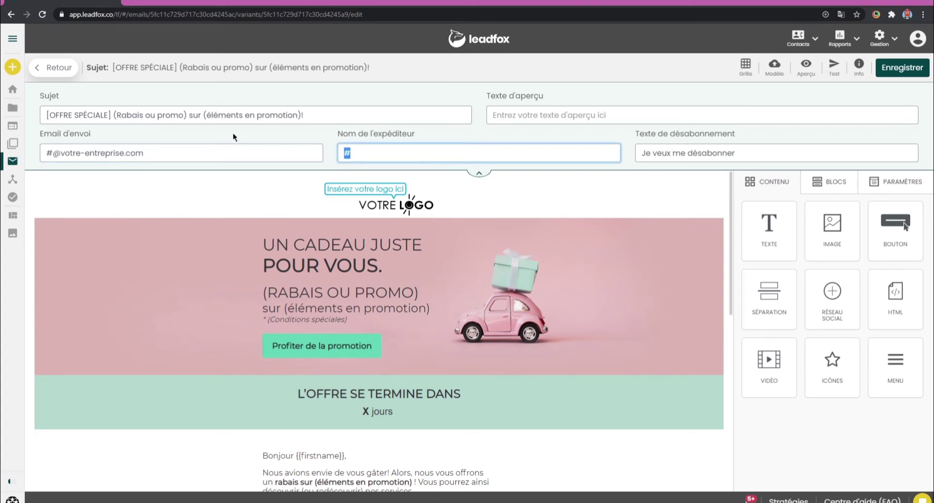
pyautogui.write("Nom de l'expéditeur")
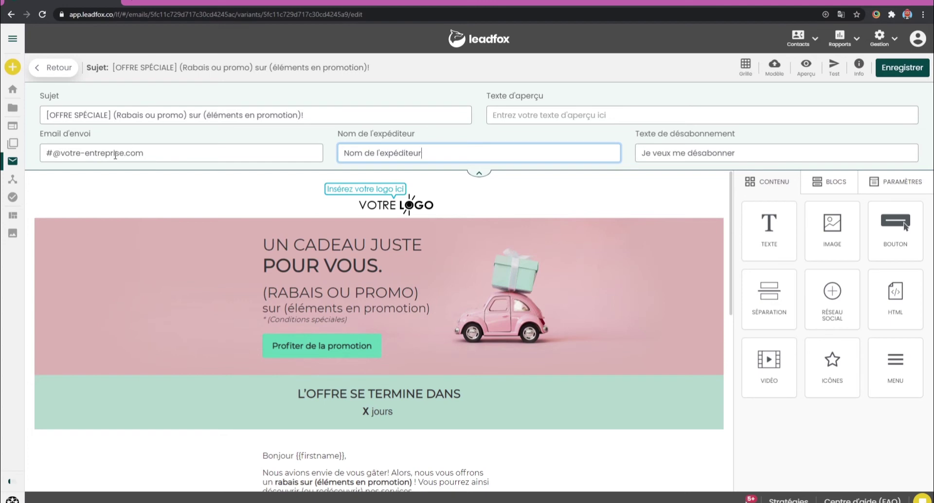
# Step: Replace the Email d'envoi sender address with your own e-mail address
pyautogui.scroll(-2, 185, 151)
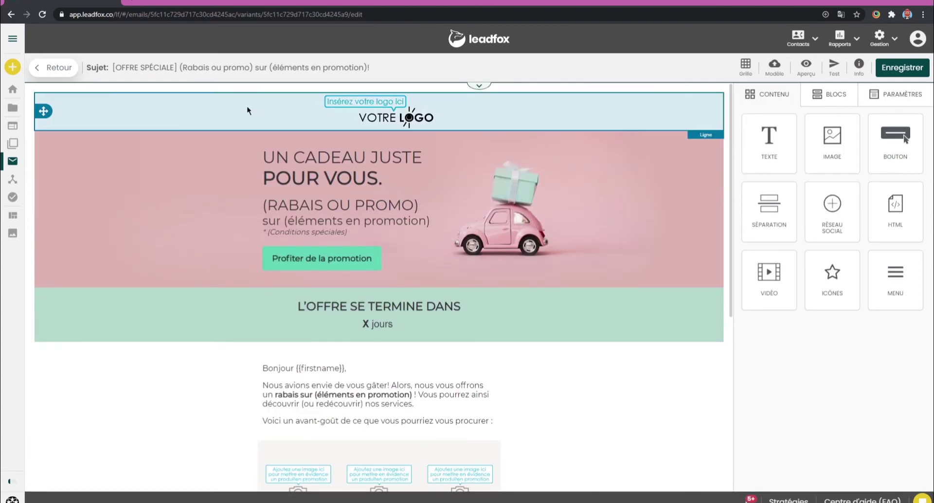
pyautogui.click(478, 85)
pyautogui.tripleClick(93, 151)
pyautogui.tripleClick(93, 152)
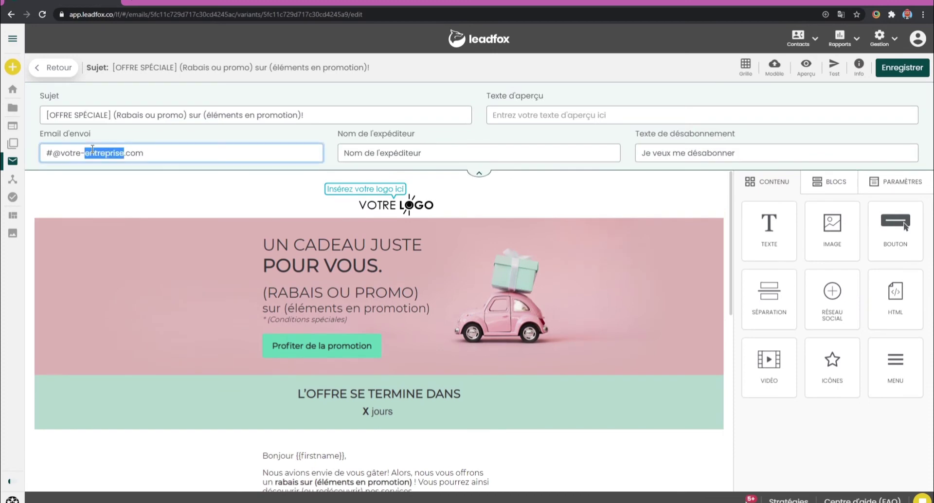
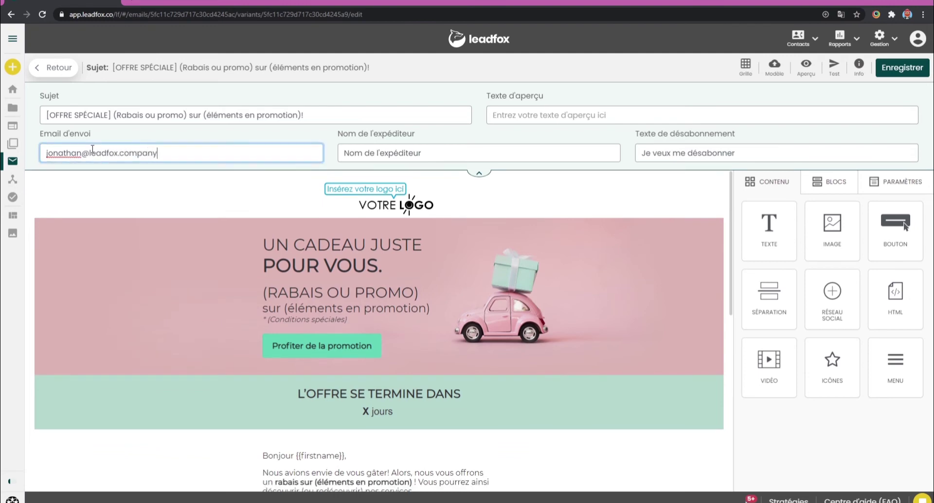
# Step: Set the preview text to 'Test' and save Email 1
pyautogui.click(536, 115)
pyautogui.write('Test')
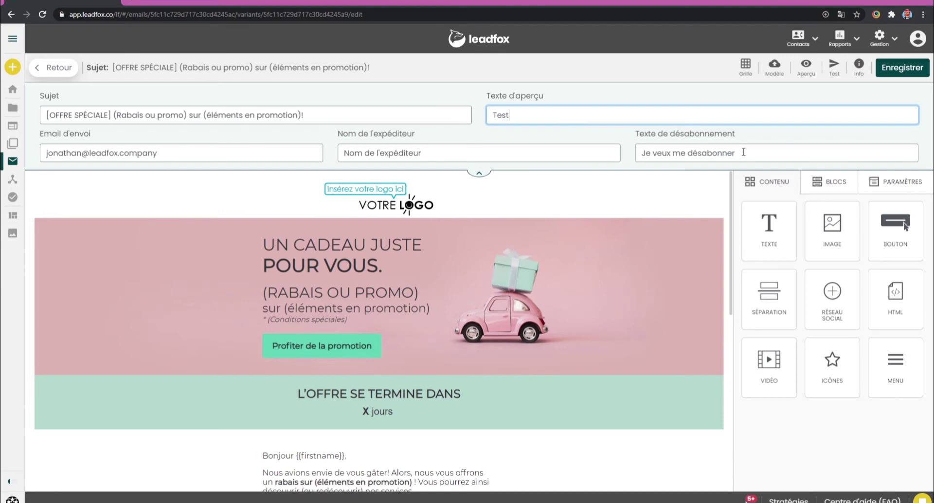
pyautogui.click(738, 153)
pyautogui.scroll(-2, 378, 214)
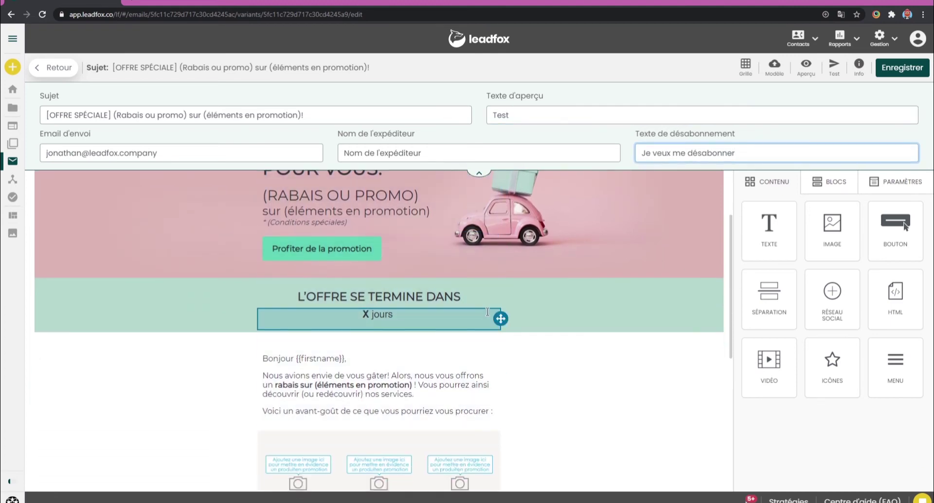
pyautogui.scroll(-6, 488, 312)
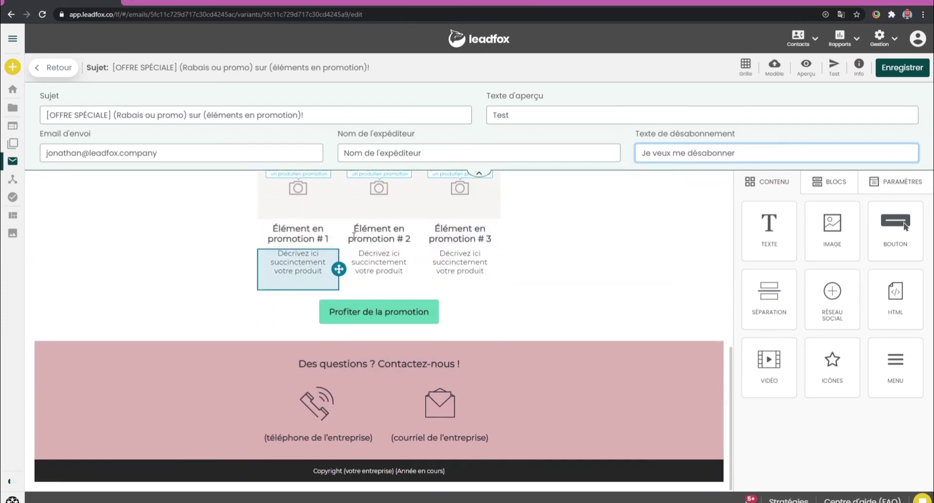
pyautogui.scroll(8, 612, 244)
pyautogui.click(902, 68)
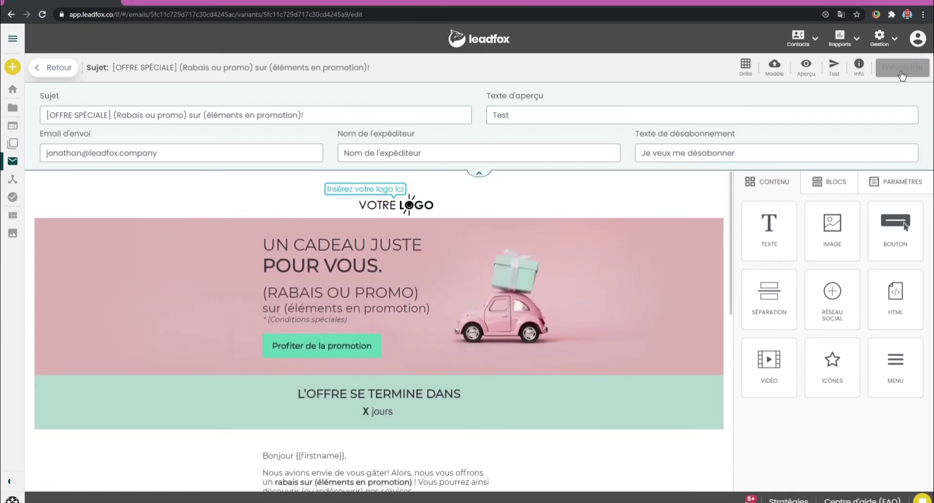
# Step: Dismiss the Envoyer un test dialog without sending and return to the Email 1 - Promo overview
pyautogui.click(835, 68)
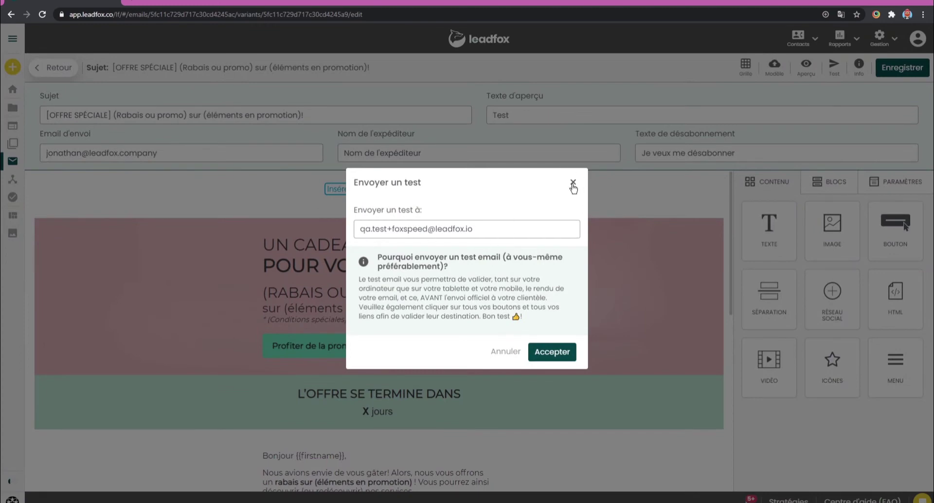
pyautogui.click(573, 184)
pyautogui.click(55, 67)
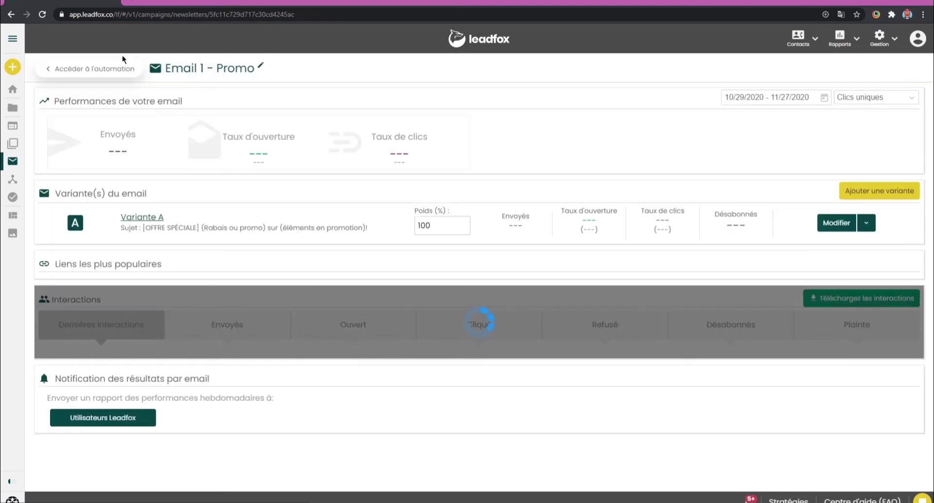
# Step: Go to the Promotions du dimanche automation and open its workflow for editing
pyautogui.click(107, 73)
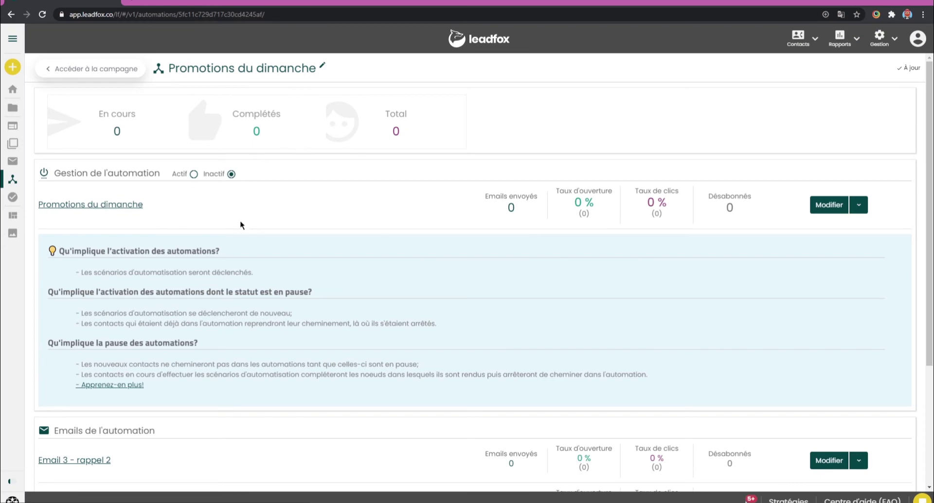
pyautogui.scroll(-3, 347, 184)
pyautogui.scroll(3, 759, 239)
pyautogui.click(828, 206)
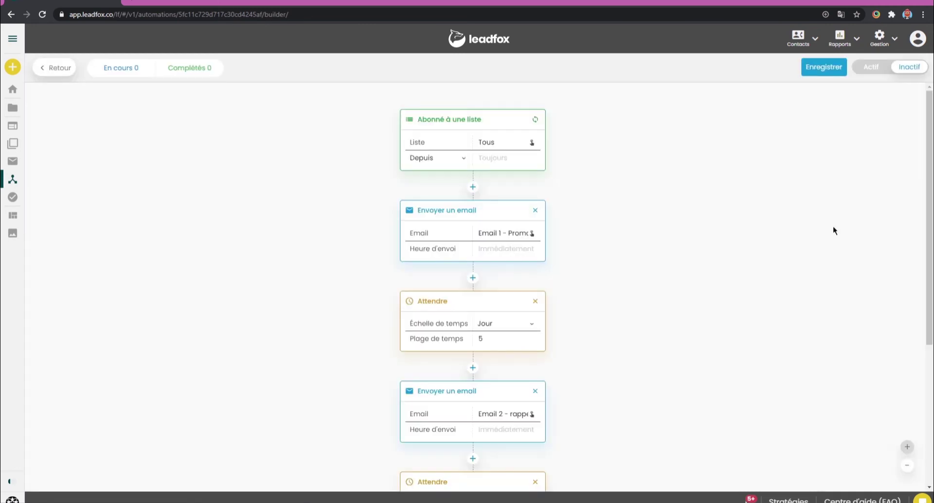
# Step: Activate Promotions du dimanche and open the Email 1 - Promo statistics
pyautogui.click(871, 68)
pyautogui.click(413, 370)
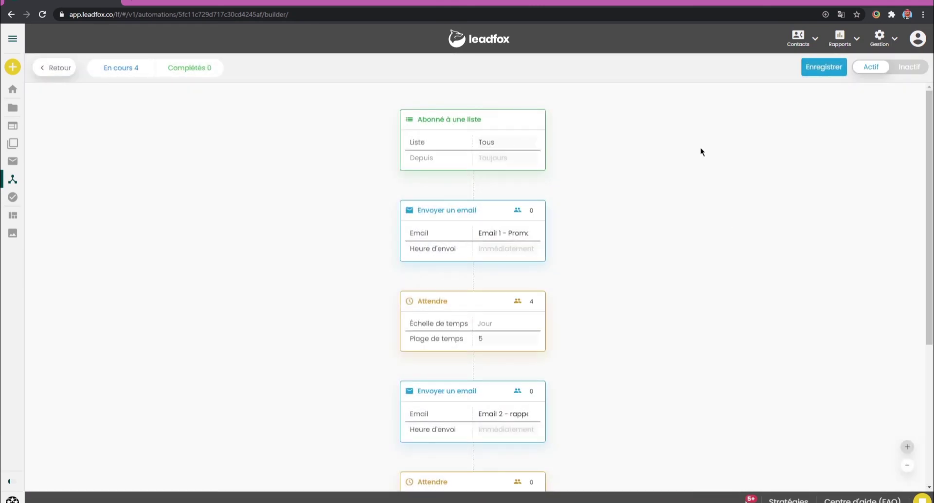
pyautogui.scroll(-2, 699, 147)
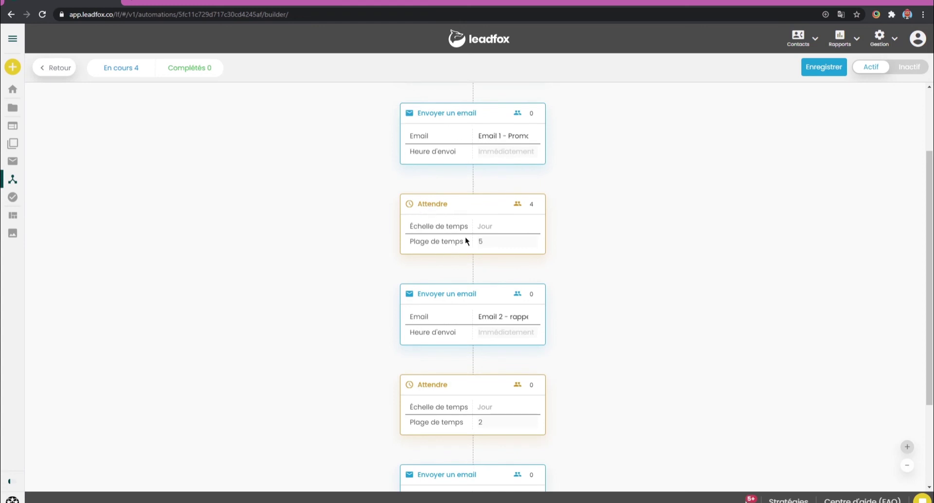
pyautogui.scroll(2, 465, 238)
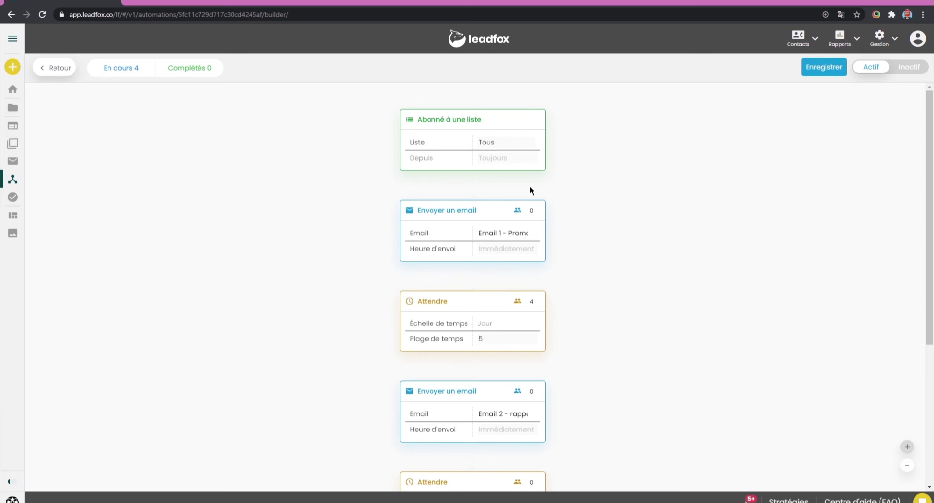
pyautogui.click(507, 237)
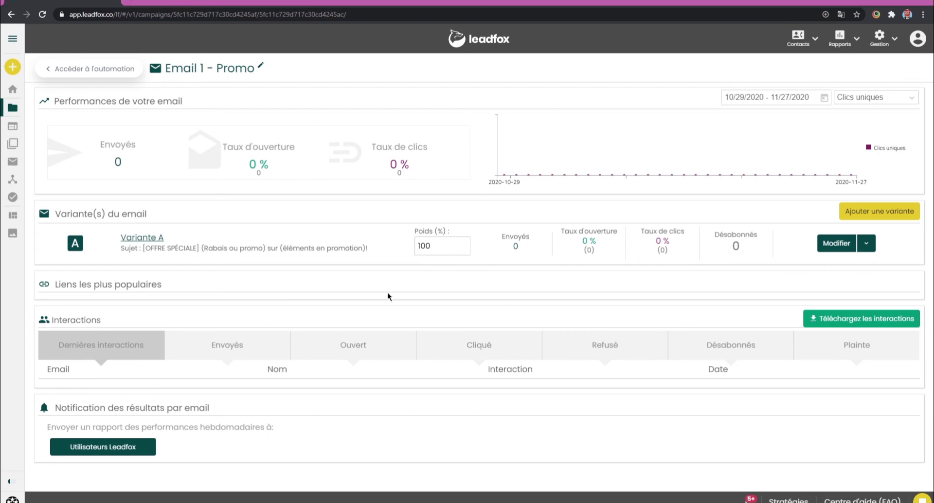
# Step: Refresh the Email 1 - Promo stats to see 4 sends, then view the received email in Gmail
pyautogui.press('F5')
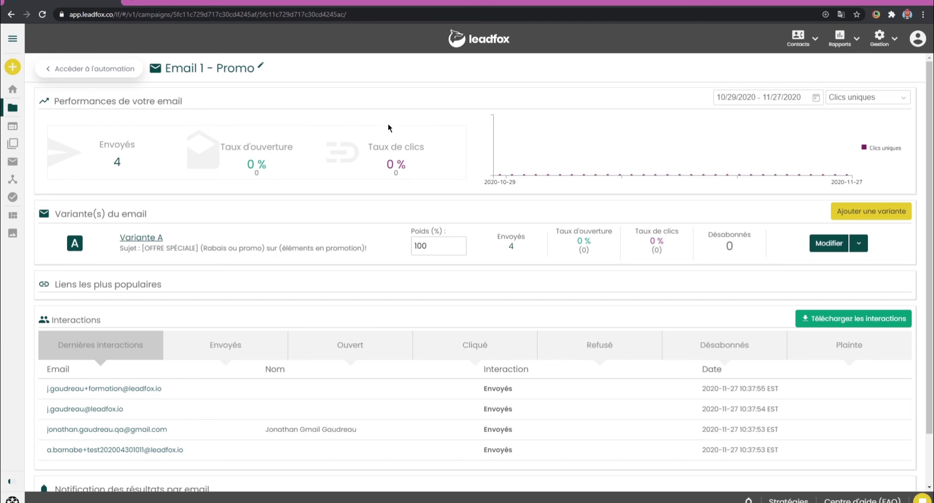
pyautogui.scroll(-1, 388, 129)
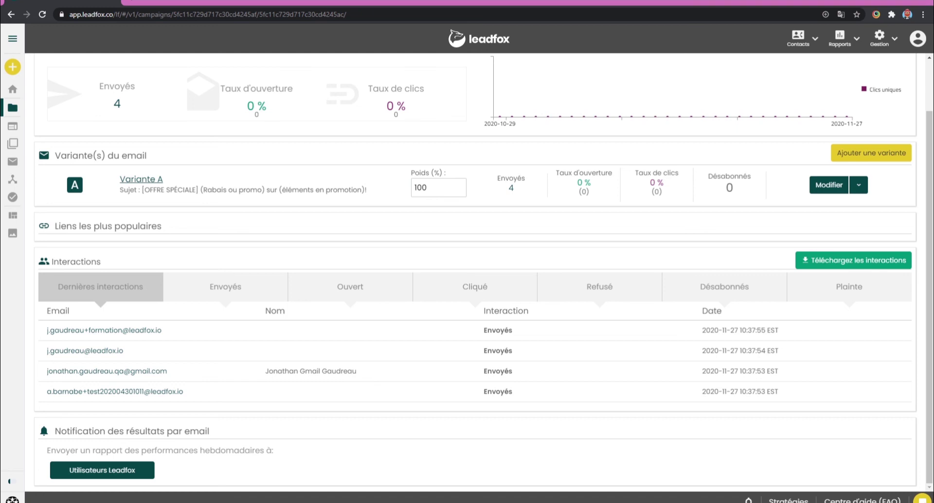
pyautogui.hotkey('alt', 'Tab')
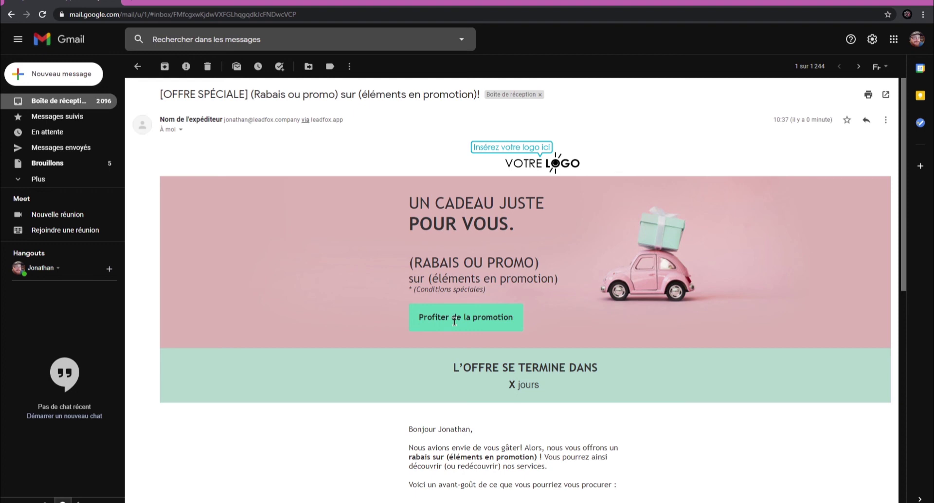
# Step: Read the [OFFRE SPÉCIALE] email down to its footer, then reload the Leadfox statistics
pyautogui.scroll(-5, 487, 282)
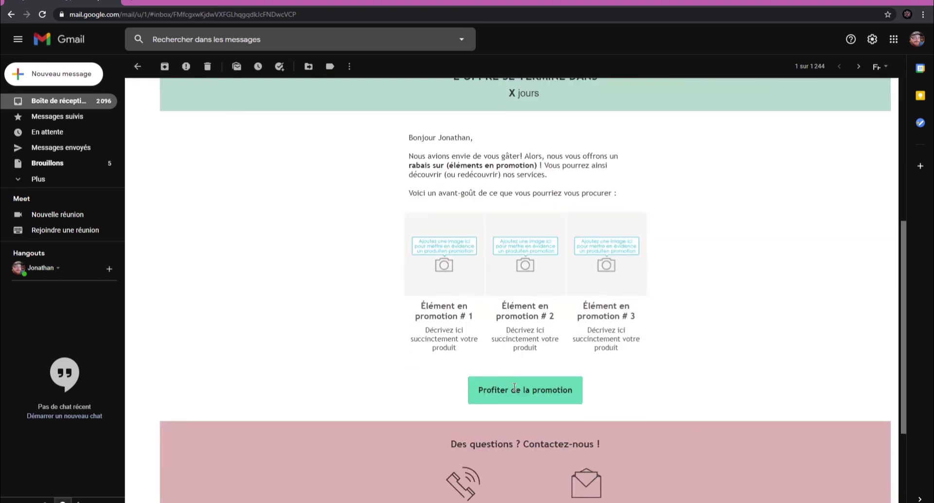
pyautogui.scroll(-3, 487, 301)
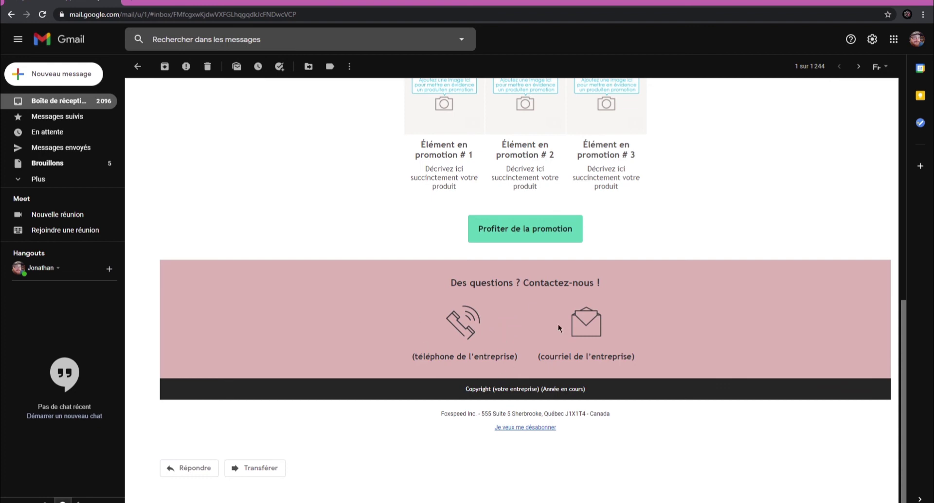
pyautogui.scroll(6, 526, 292)
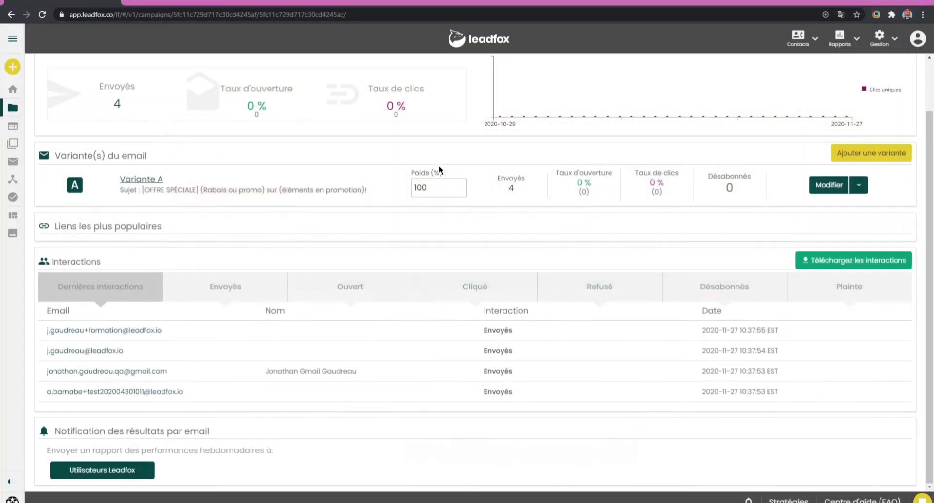
pyautogui.press('F5')
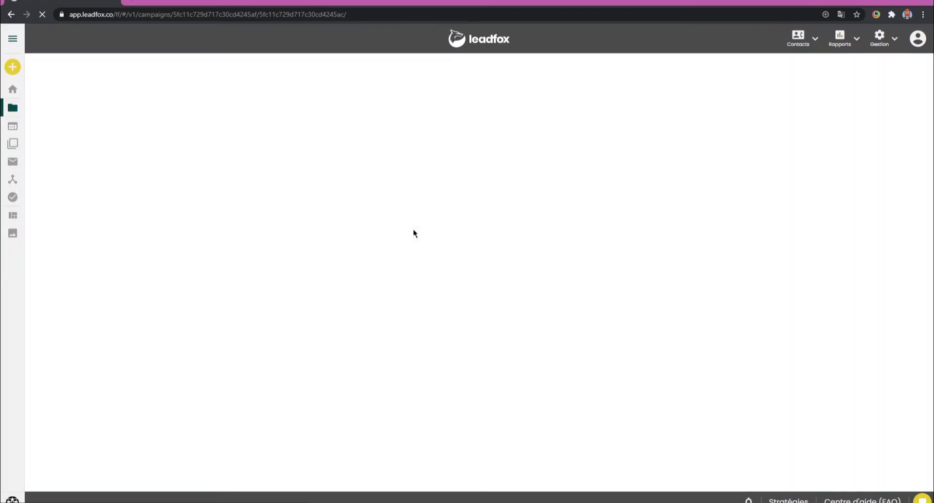
# Step: Scroll to the Interactions table showing the 25 % open rate and two Ouvert entries
pyautogui.scroll(-1, 363, 332)
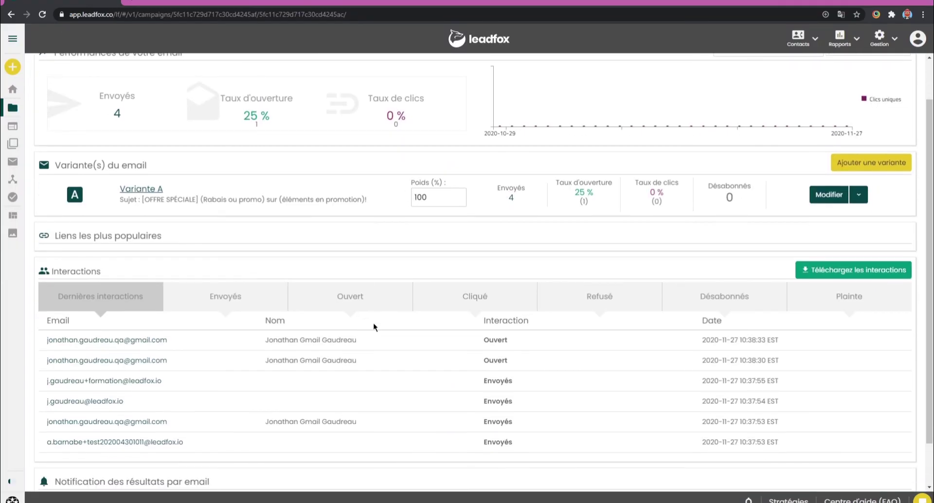